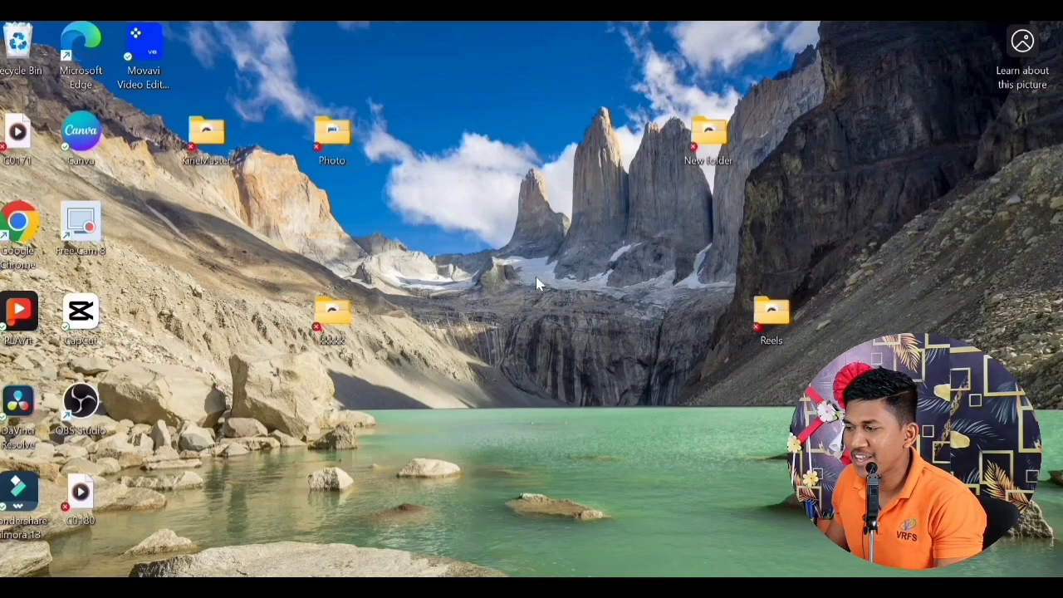
Step: Go from the Professional dashboard to Payouts under Your tools
{"action": "right_click", "coordinate": [584, 289]}
{"action": "left_click", "coordinate": [584, 290]}
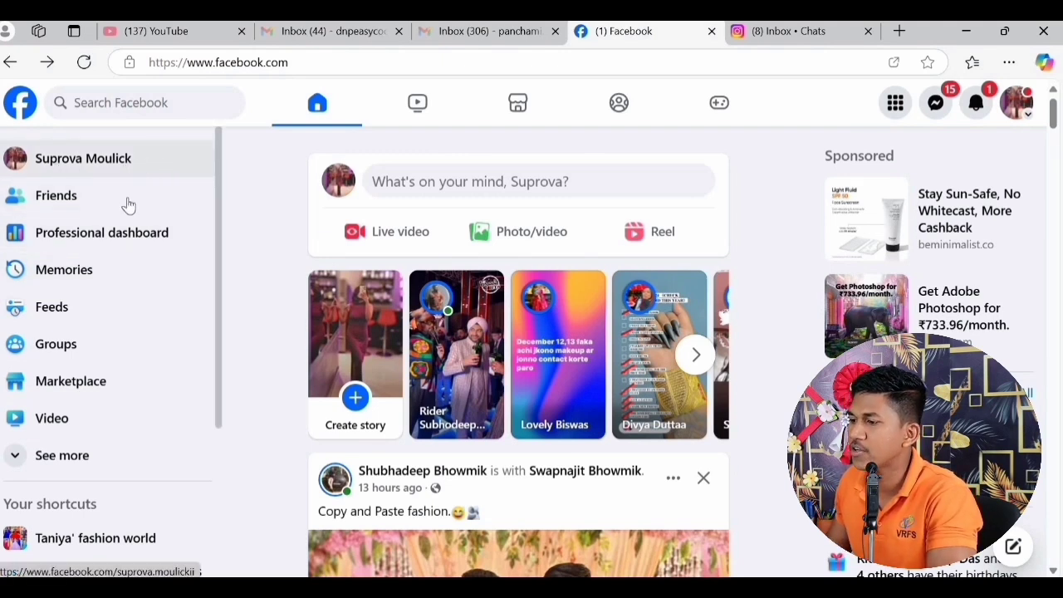
{"action": "left_click", "coordinate": [69, 236]}
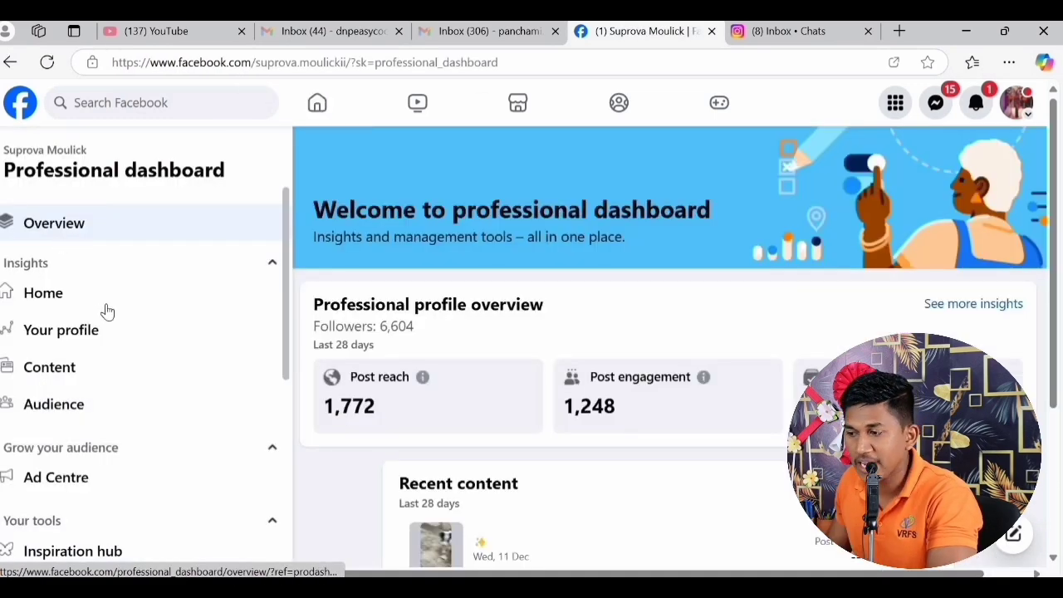
{"action": "scroll", "coordinate": [152, 315], "scroll_direction": "down", "scroll_amount": 4}
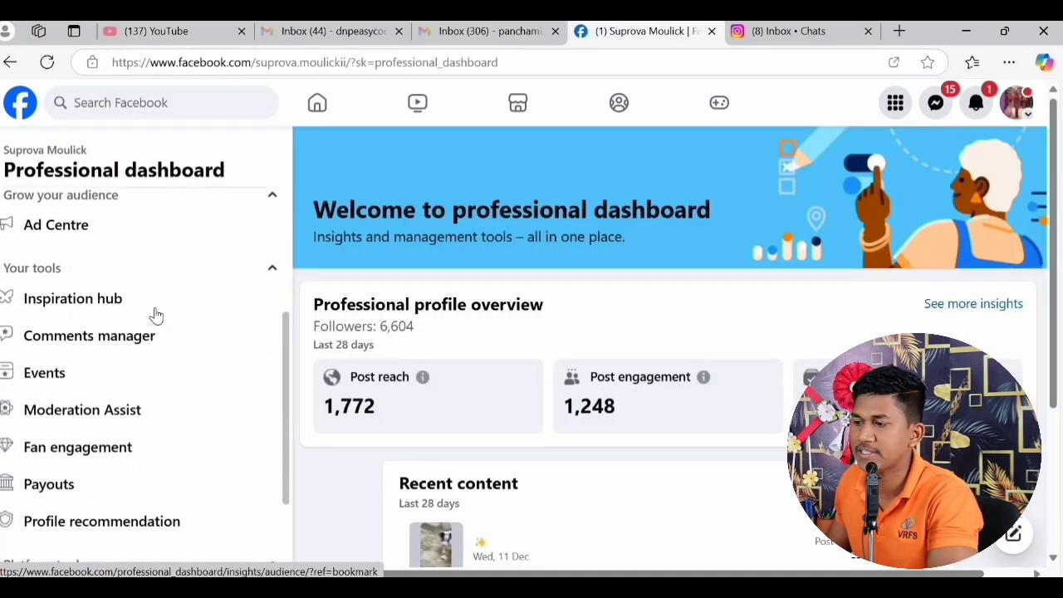
{"action": "scroll", "coordinate": [129, 401], "scroll_direction": "down", "scroll_amount": 1}
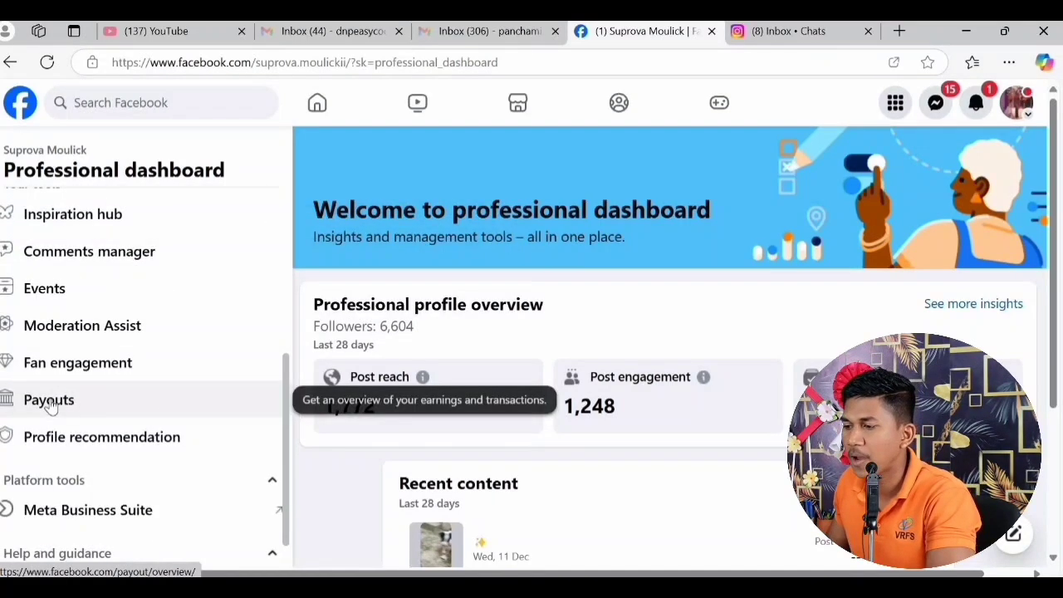
{"action": "left_click", "coordinate": [65, 402]}
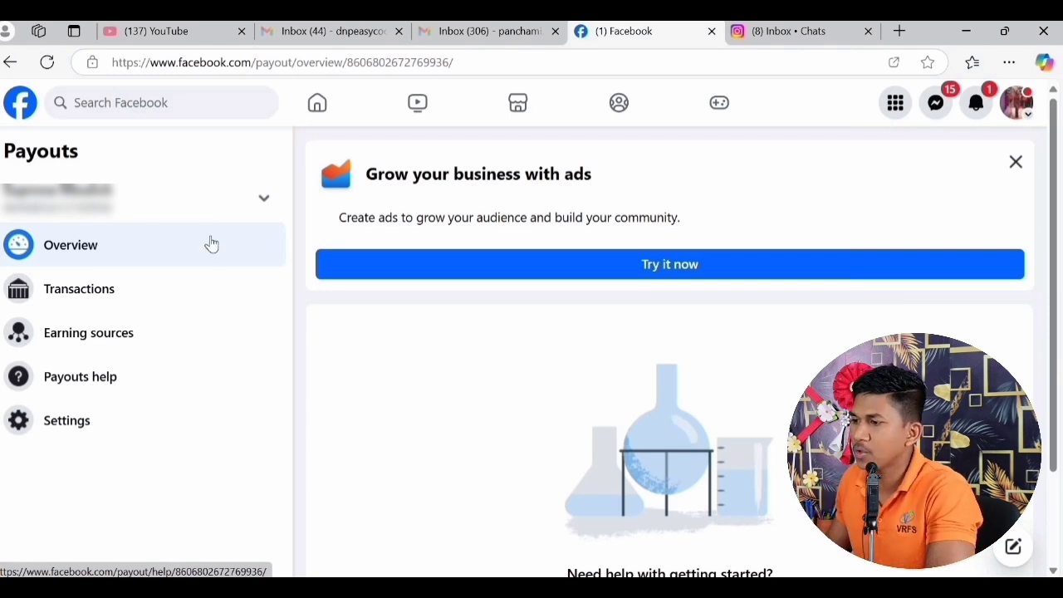
Step: Switch the Payouts account selector to the second payout account
{"action": "left_click", "coordinate": [246, 202]}
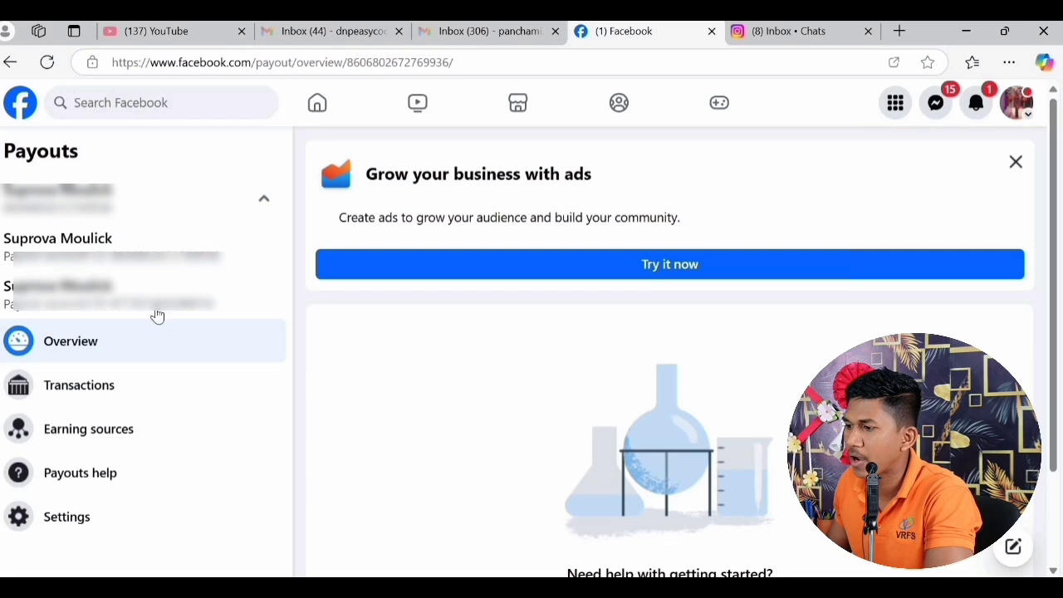
{"action": "left_click", "coordinate": [158, 243]}
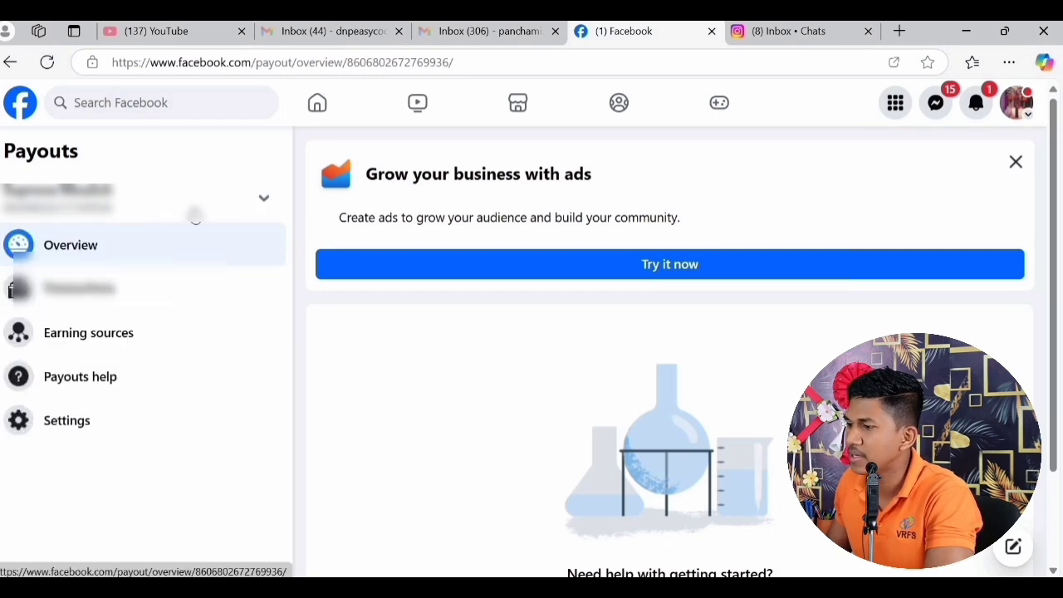
{"action": "left_click", "coordinate": [195, 211]}
{"action": "left_click", "coordinate": [152, 297]}
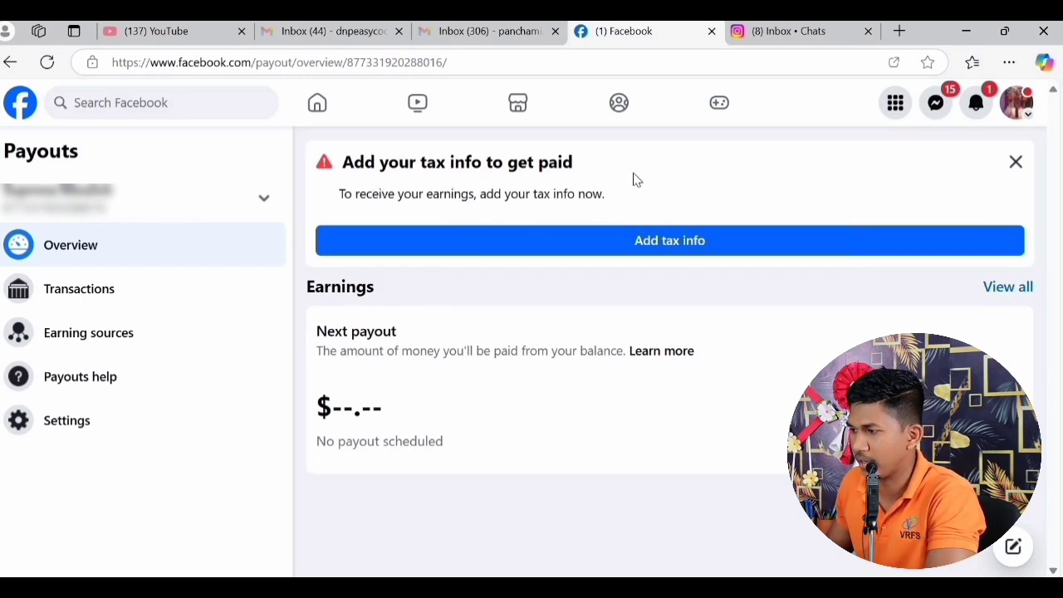
{"action": "left_click_drag", "start_coordinate": [382, 200], "coordinate": [640, 203]}
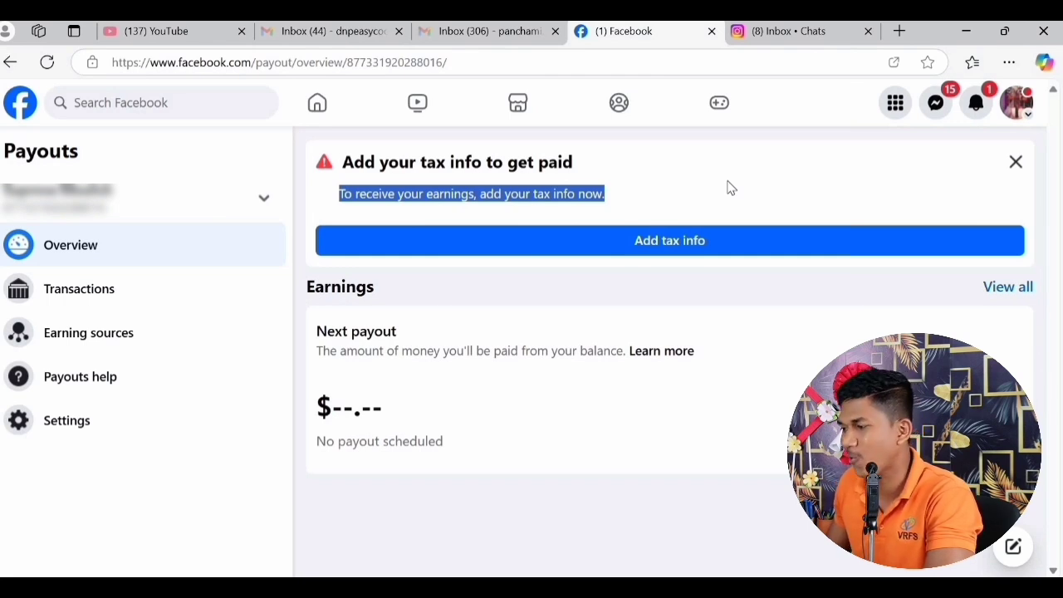
{"action": "left_click", "coordinate": [627, 192]}
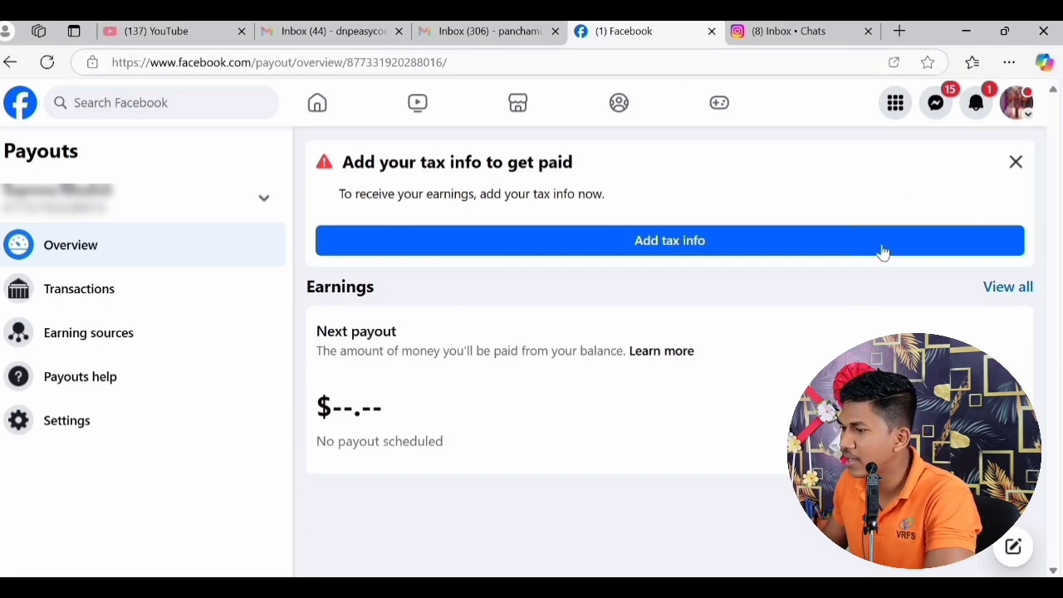
Step: Start Add tax info and continue through the tax login to the Get started form
{"action": "left_click", "coordinate": [668, 243]}
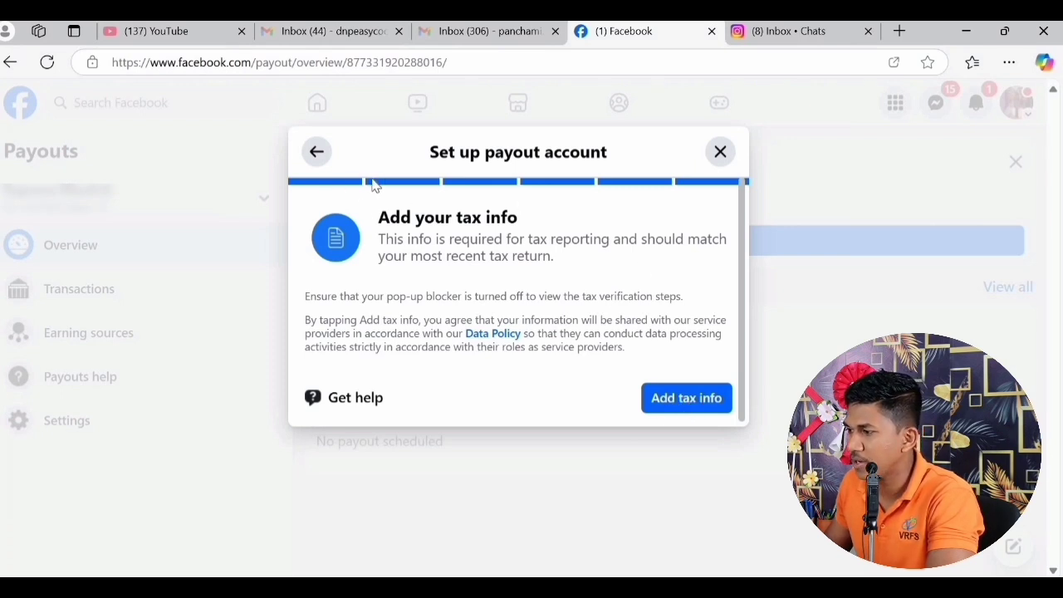
{"action": "left_click", "coordinate": [684, 407]}
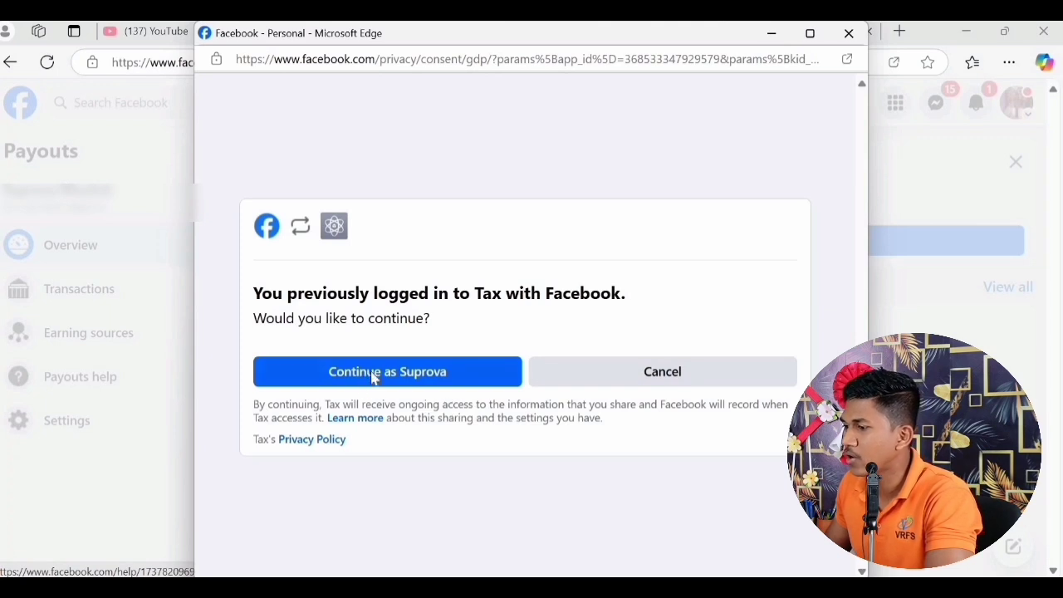
{"action": "left_click", "coordinate": [373, 379]}
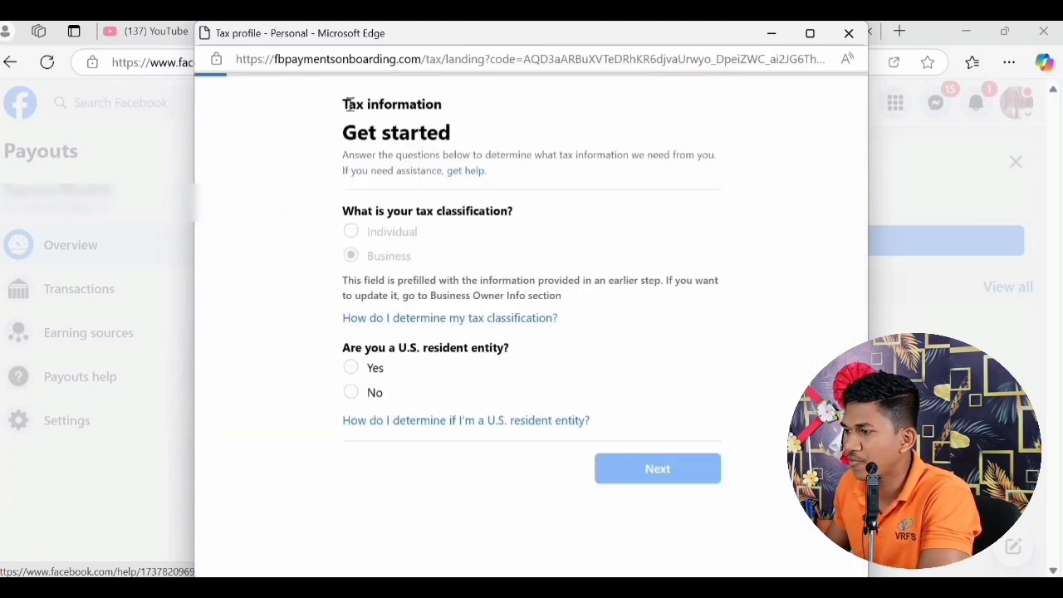
{"action": "left_click_drag", "start_coordinate": [359, 101], "coordinate": [487, 111]}
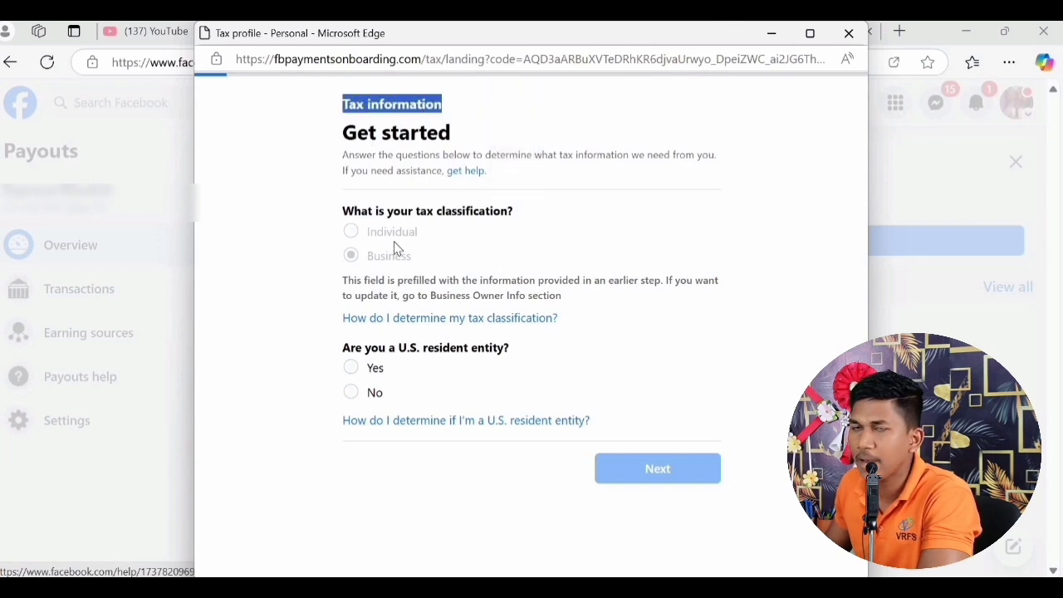
{"action": "left_click", "coordinate": [402, 263]}
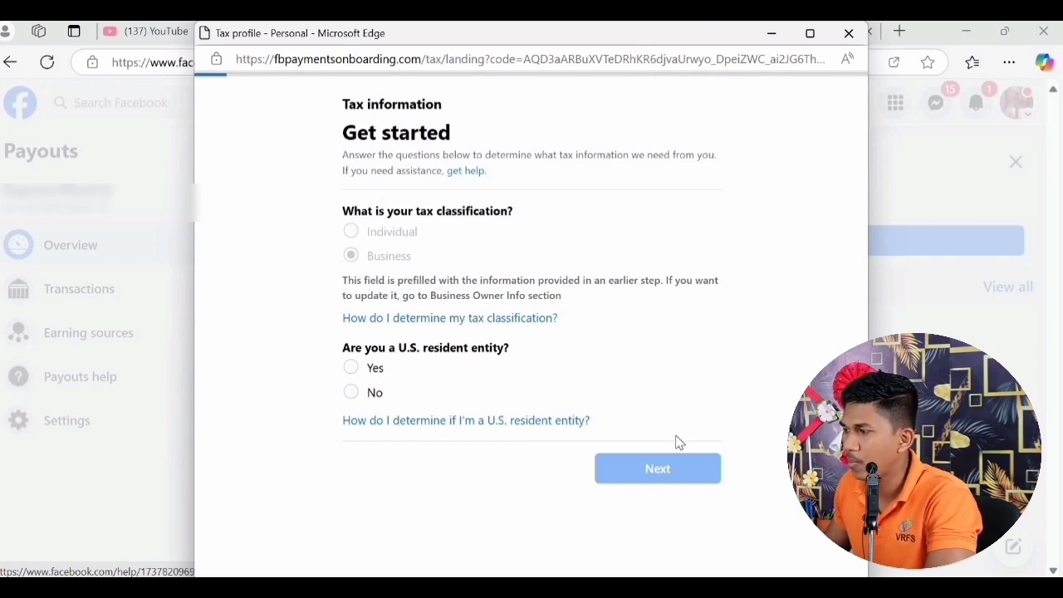
Step: Close the tax window and the Set up payout account dialog, then open Payouts help
{"action": "left_click", "coordinate": [848, 35]}
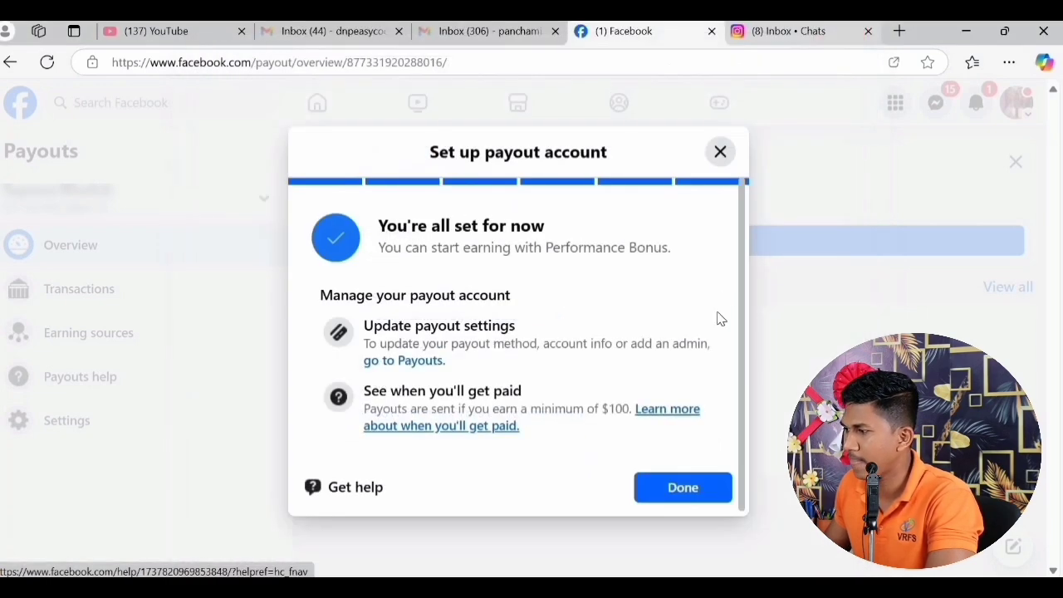
{"action": "left_click", "coordinate": [720, 151]}
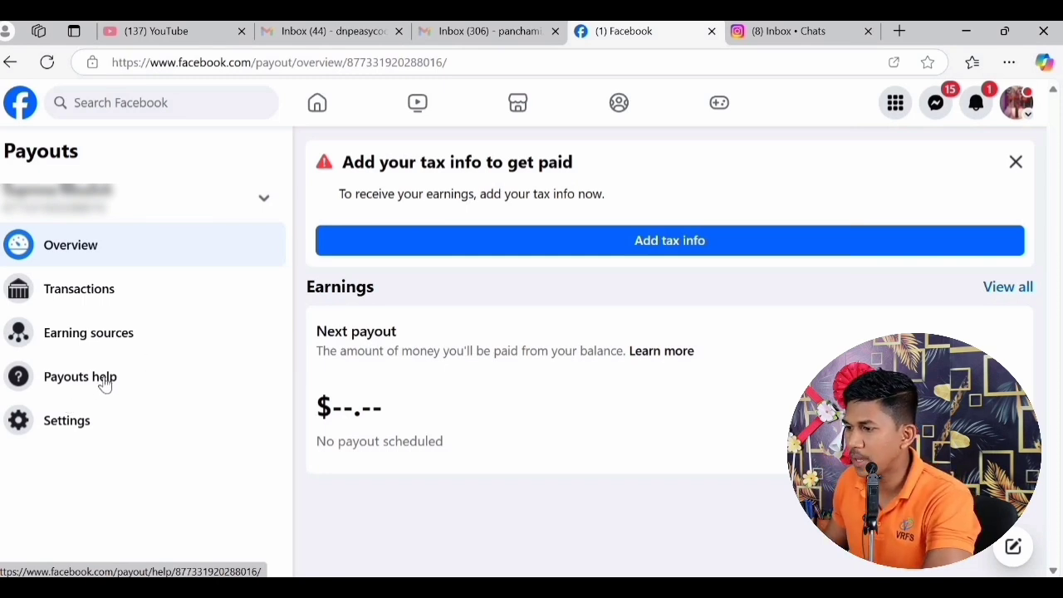
{"action": "left_click", "coordinate": [86, 384]}
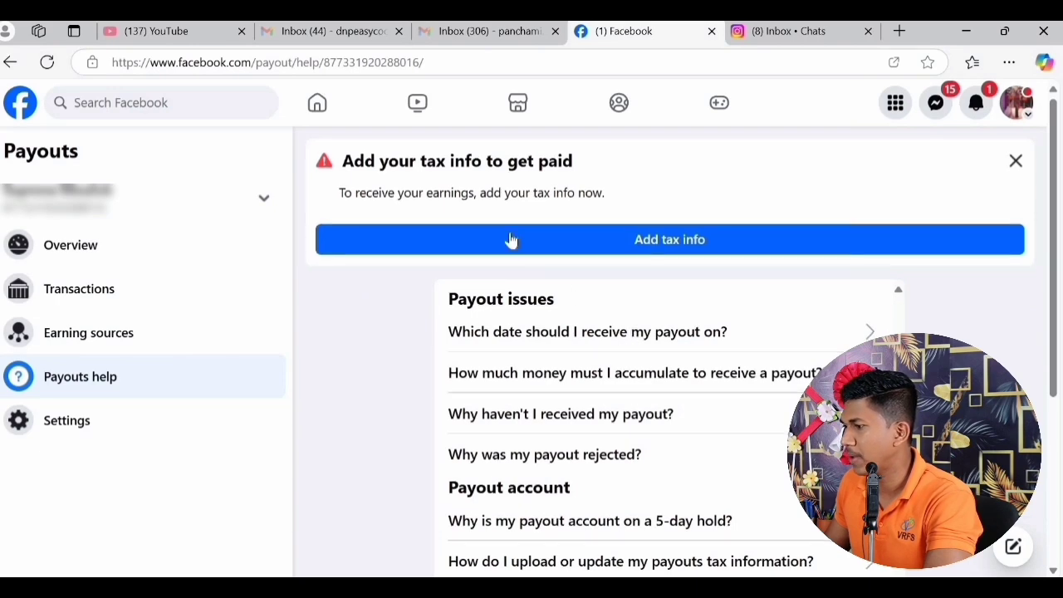
Step: Open the help answer 'How do I upload or update my payouts tax information?'
{"action": "scroll", "coordinate": [618, 253], "scroll_direction": "down", "scroll_amount": 1}
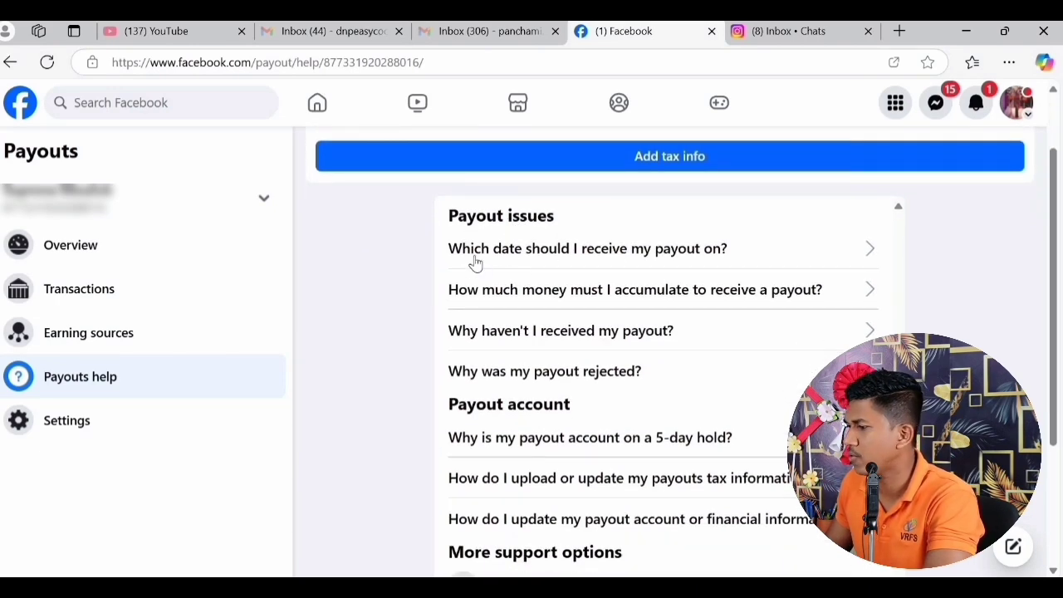
{"action": "scroll", "coordinate": [668, 393], "scroll_direction": "down", "scroll_amount": 1}
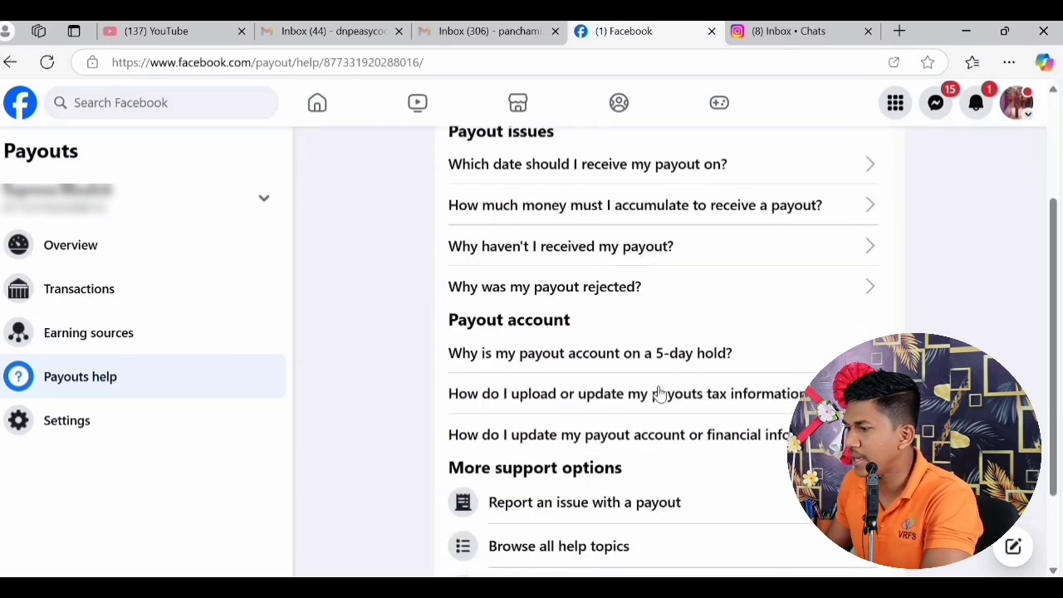
{"action": "scroll", "coordinate": [589, 342], "scroll_direction": "down", "scroll_amount": 1}
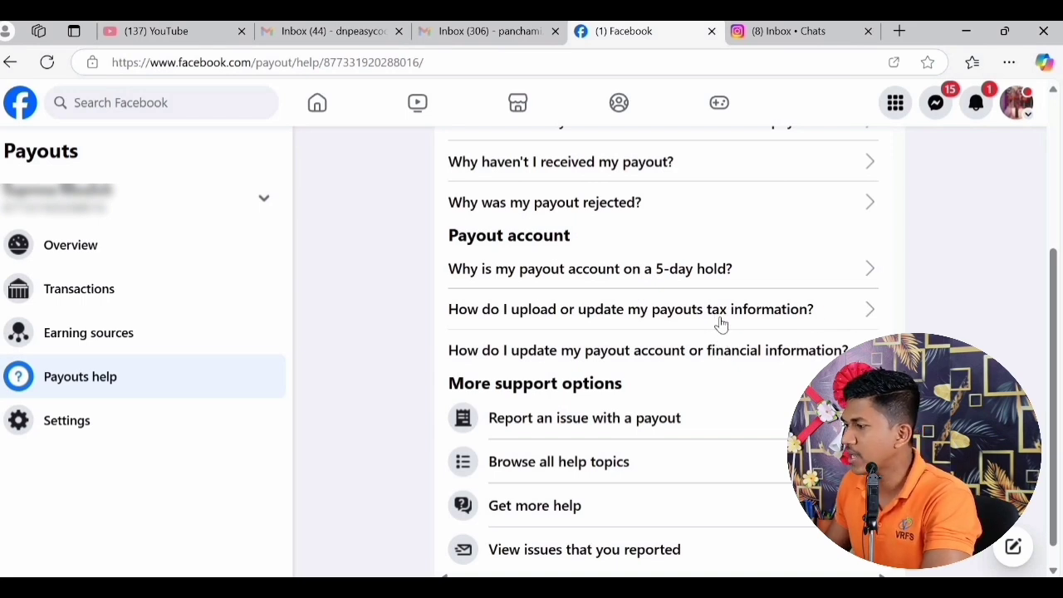
{"action": "left_click", "coordinate": [768, 310]}
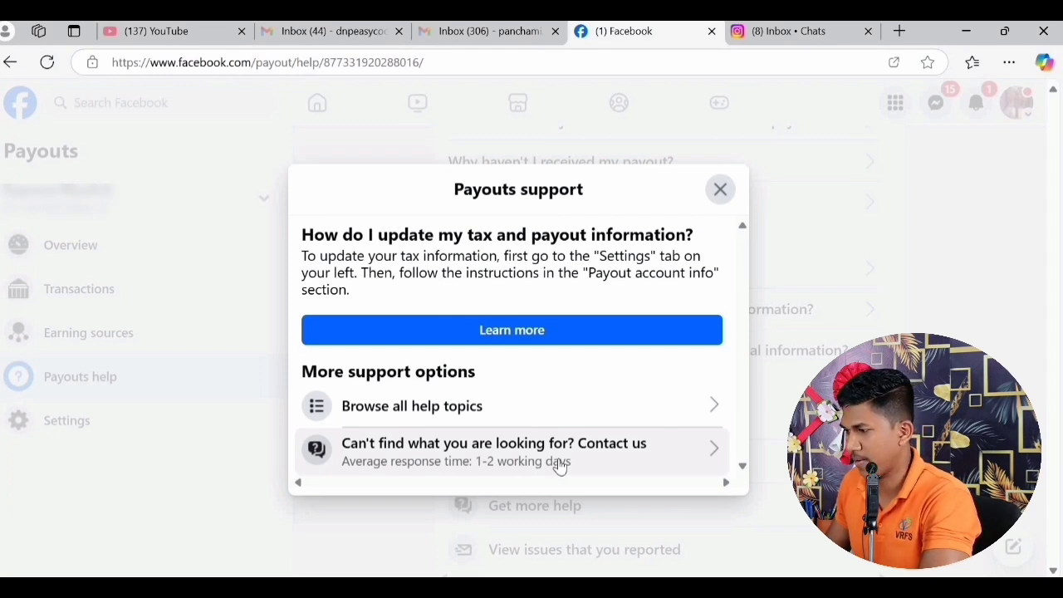
Step: Start a payouts support request and set the payout product to In-stream ads
{"action": "left_click", "coordinate": [619, 446]}
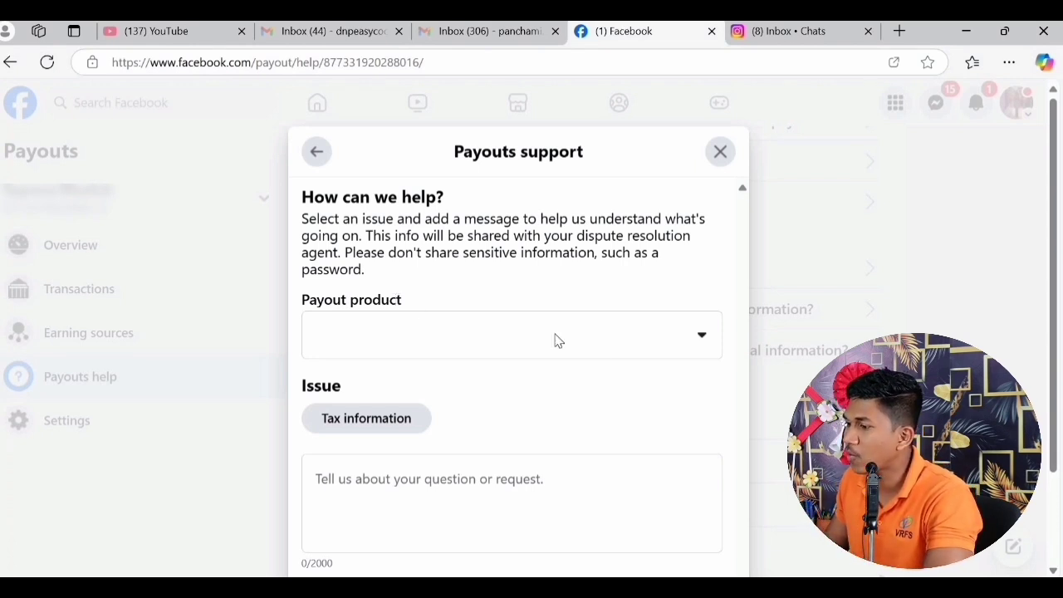
{"action": "left_click", "coordinate": [608, 345]}
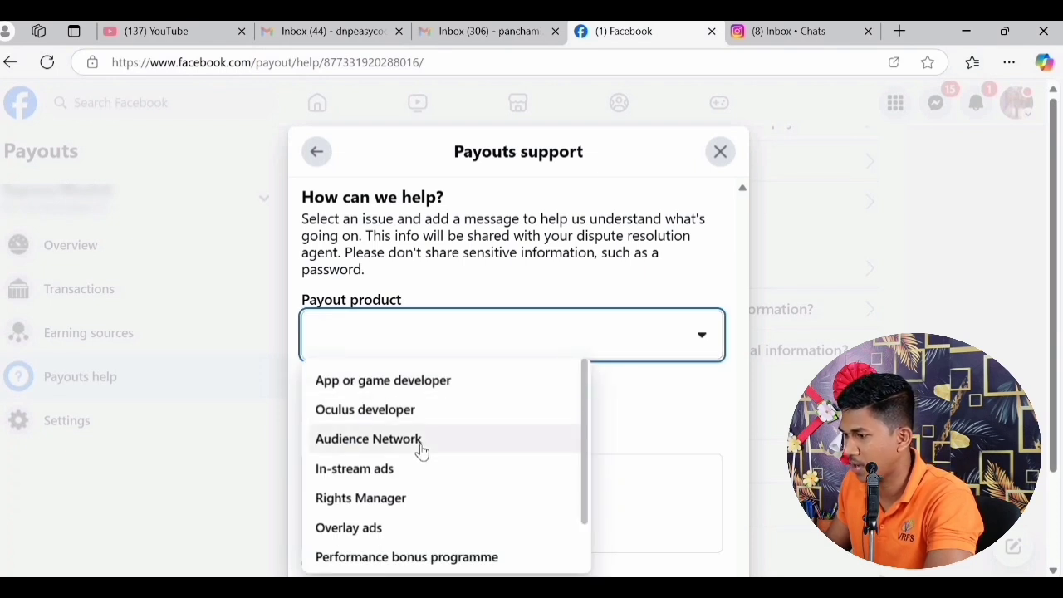
{"action": "scroll", "coordinate": [389, 413], "scroll_direction": "down", "scroll_amount": 1}
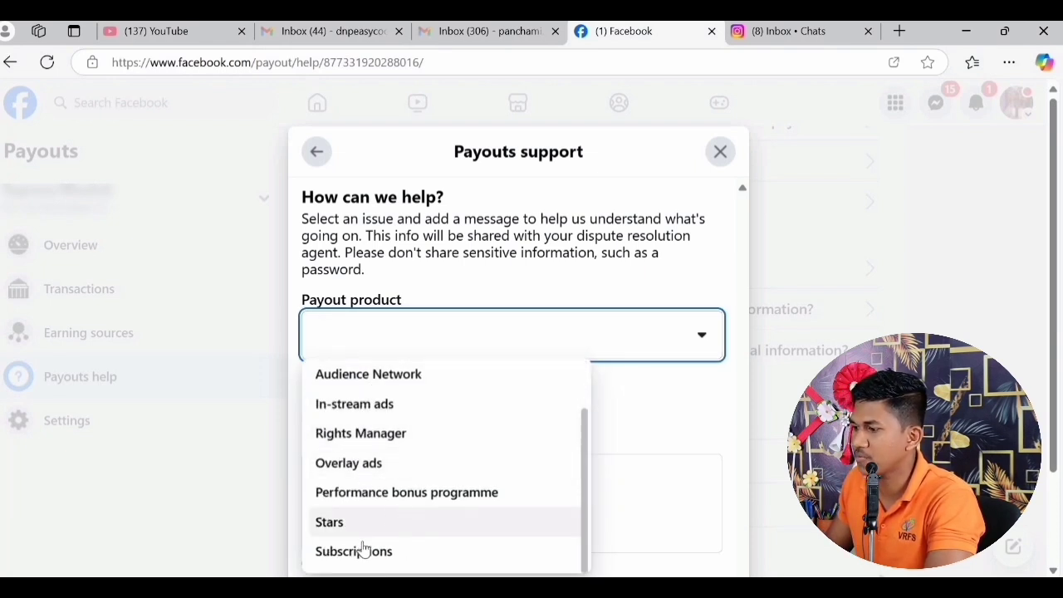
{"action": "scroll", "coordinate": [440, 483], "scroll_direction": "up", "scroll_amount": 1}
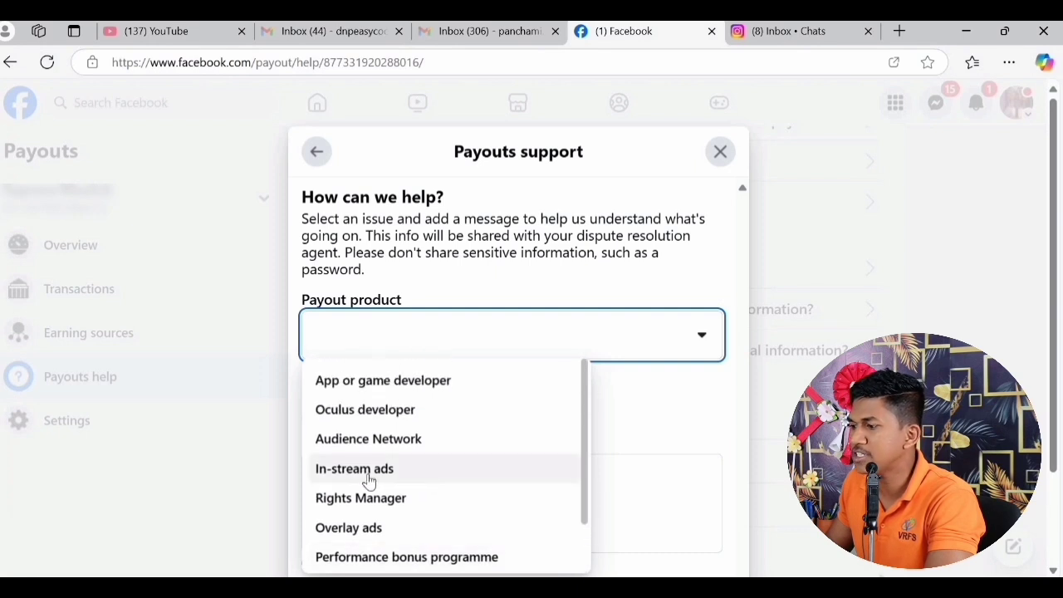
{"action": "left_click", "coordinate": [391, 469]}
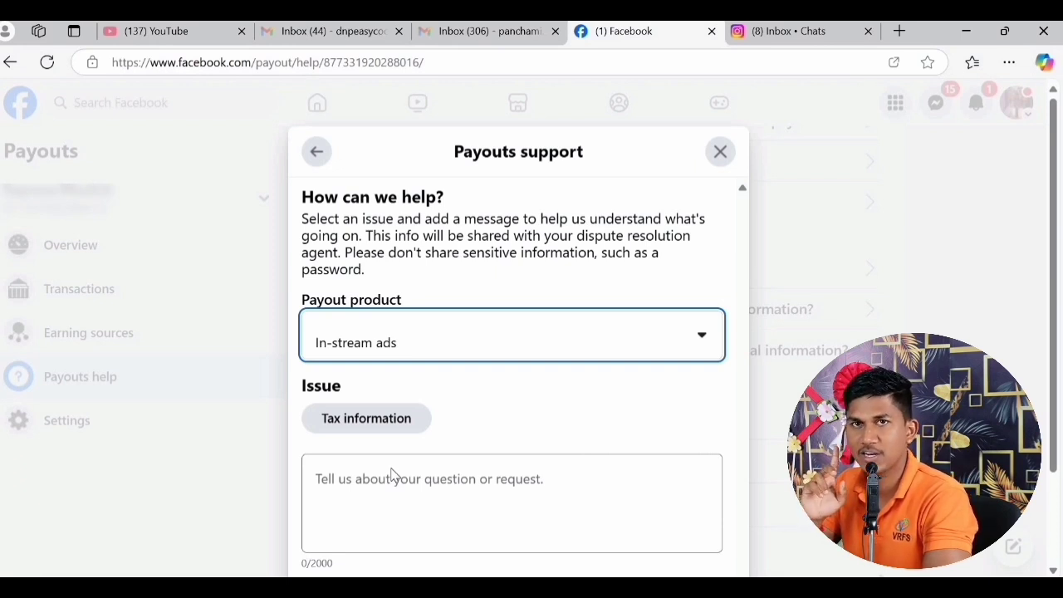
{"action": "left_click", "coordinate": [600, 351]}
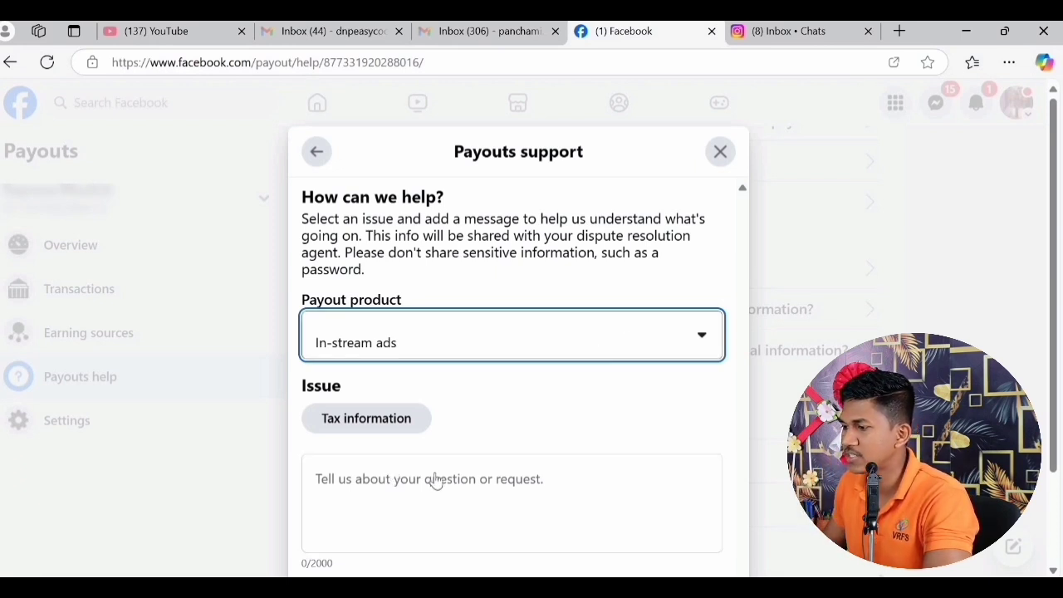
{"action": "scroll", "coordinate": [410, 496], "scroll_direction": "down", "scroll_amount": 1}
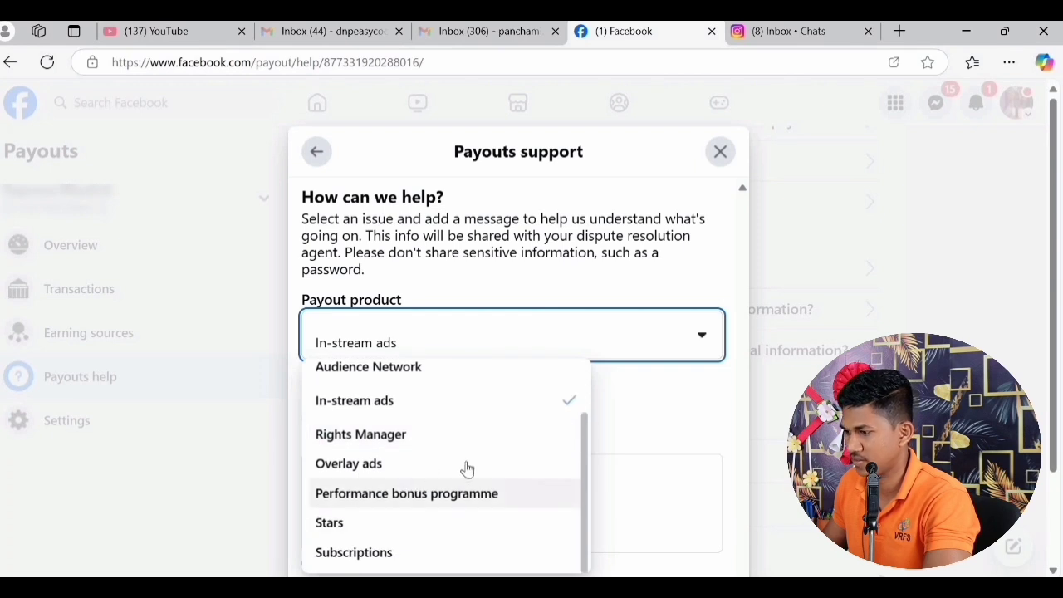
{"action": "scroll", "coordinate": [400, 478], "scroll_direction": "up", "scroll_amount": 1}
{"action": "left_click", "coordinate": [467, 361]}
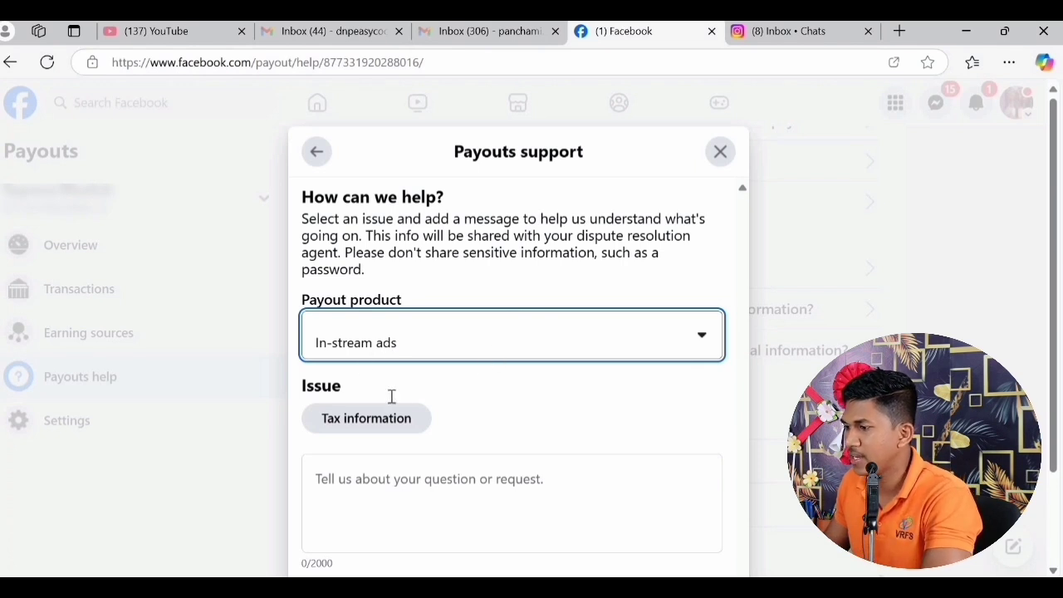
Step: Copy the drafted tax reclassification letter from Notepad for the request message
{"action": "scroll", "coordinate": [418, 367], "scroll_direction": "down", "scroll_amount": 1}
{"action": "left_click", "coordinate": [341, 396]}
{"action": "left_click", "coordinate": [458, 408]}
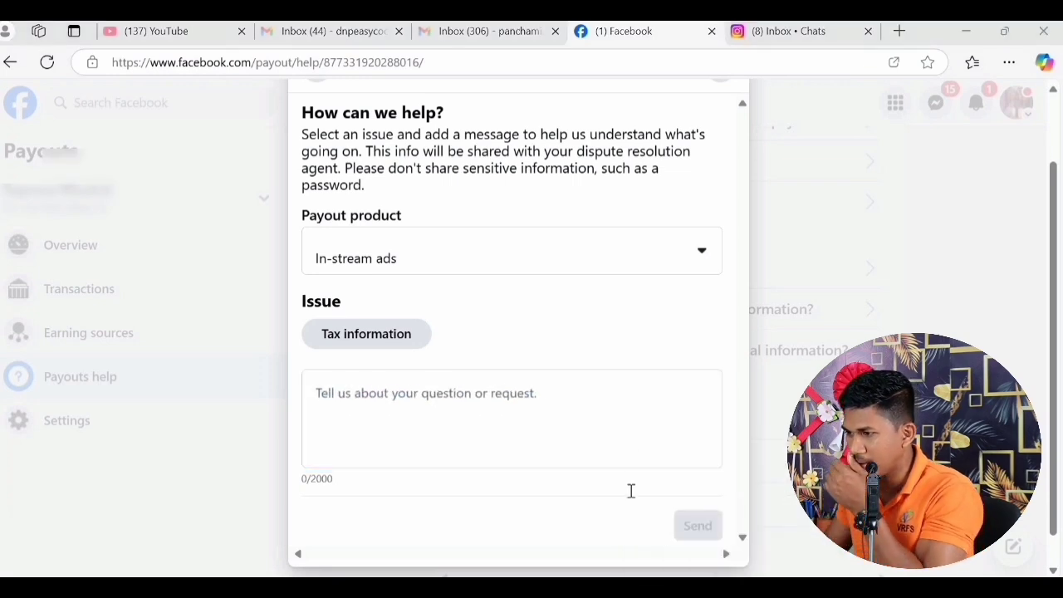
{"action": "key", "text": "alt+Tab"}
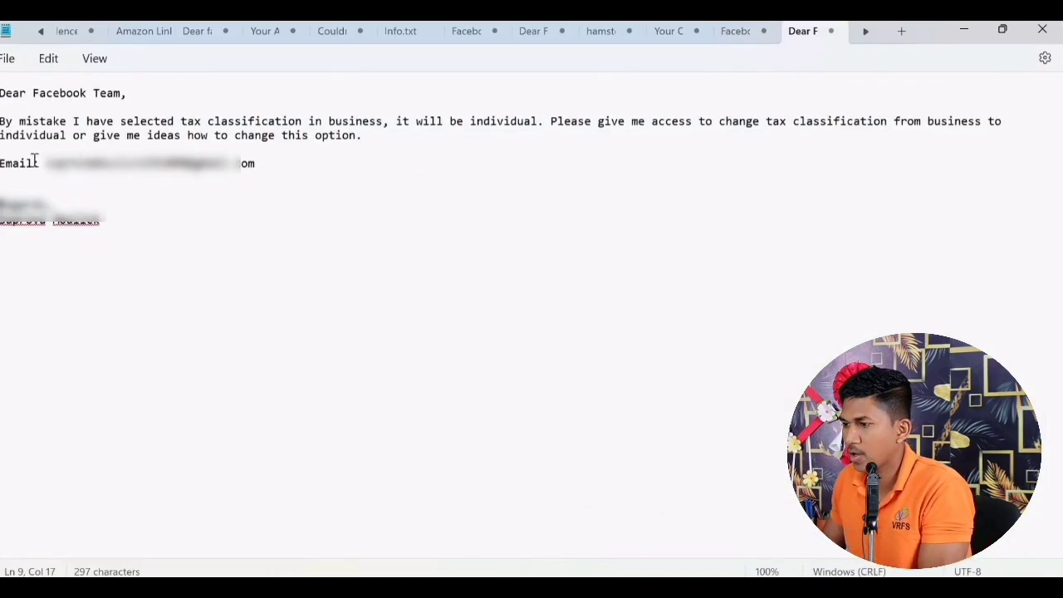
{"action": "key", "text": "ctrl+a"}
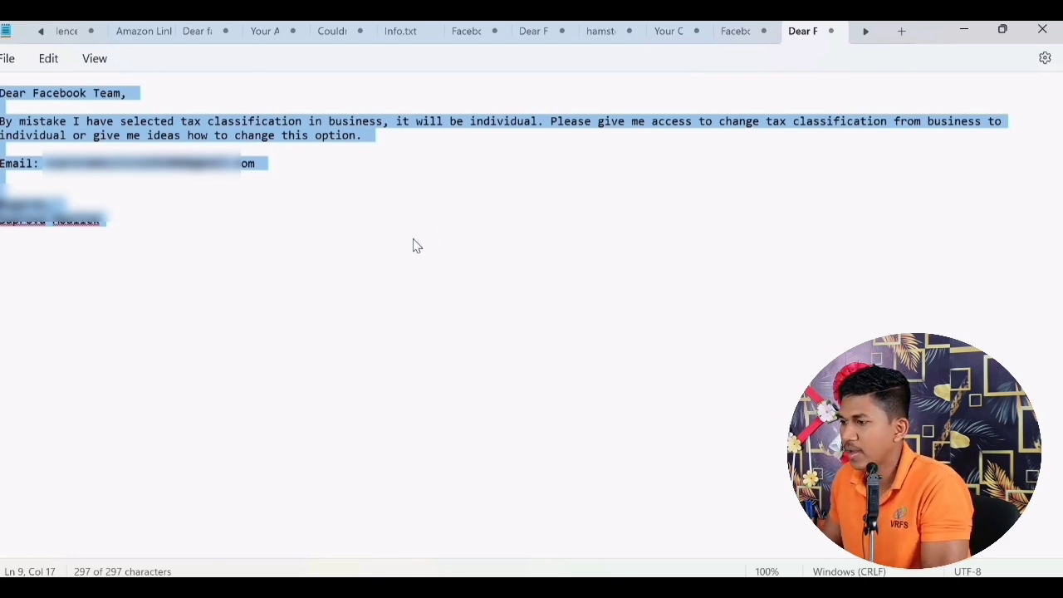
{"action": "key", "text": "alt+Tab"}
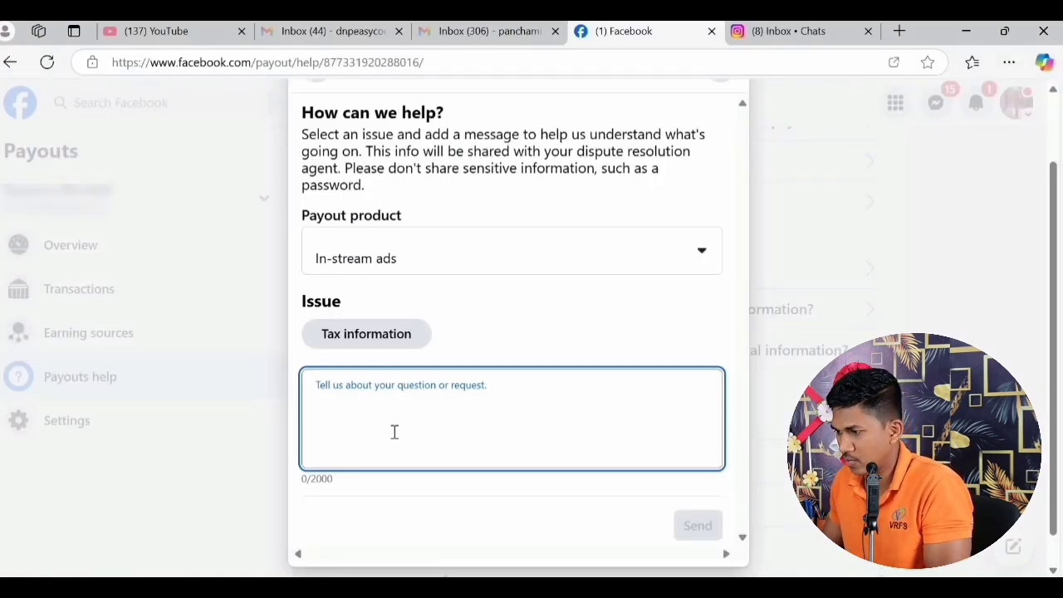
Step: Paste the business-to-individual tax reclassification message into the request box and send it
{"action": "key", "text": "ctrl+v"}
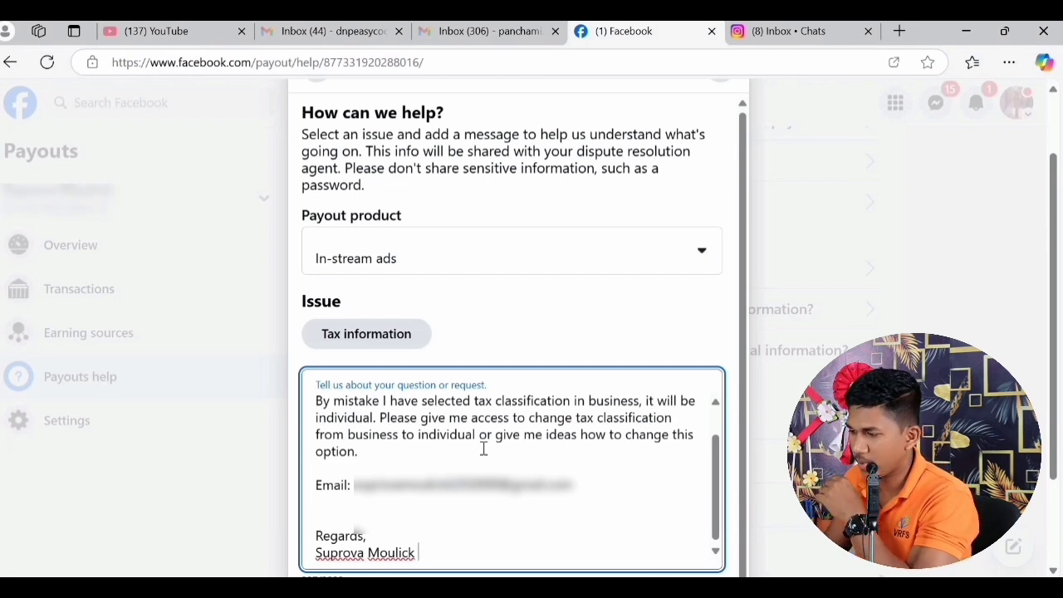
{"action": "scroll", "coordinate": [328, 420], "scroll_direction": "up", "scroll_amount": 1}
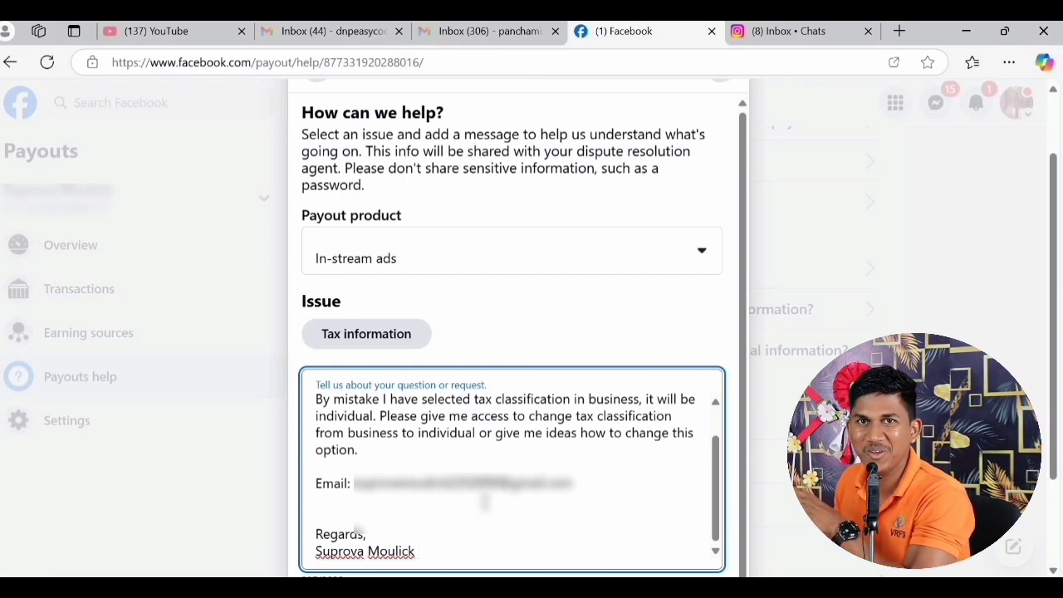
{"action": "scroll", "coordinate": [498, 500], "scroll_direction": "up", "scroll_amount": 2}
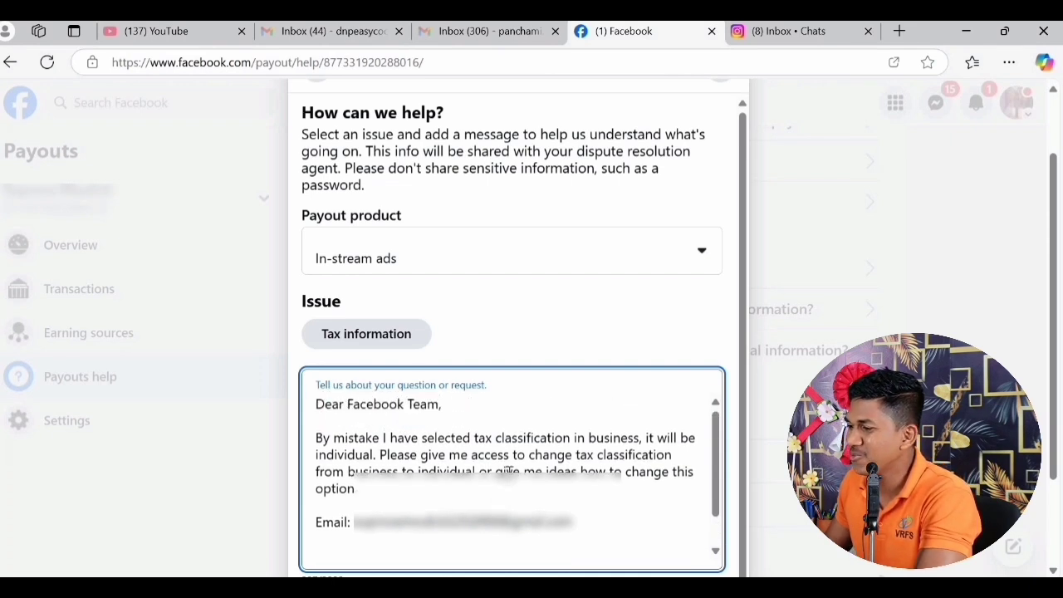
{"action": "scroll", "coordinate": [659, 507], "scroll_direction": "down", "scroll_amount": 2}
{"action": "scroll", "coordinate": [778, 422], "scroll_direction": "down", "scroll_amount": 1}
{"action": "scroll", "coordinate": [734, 480], "scroll_direction": "down", "scroll_amount": 1}
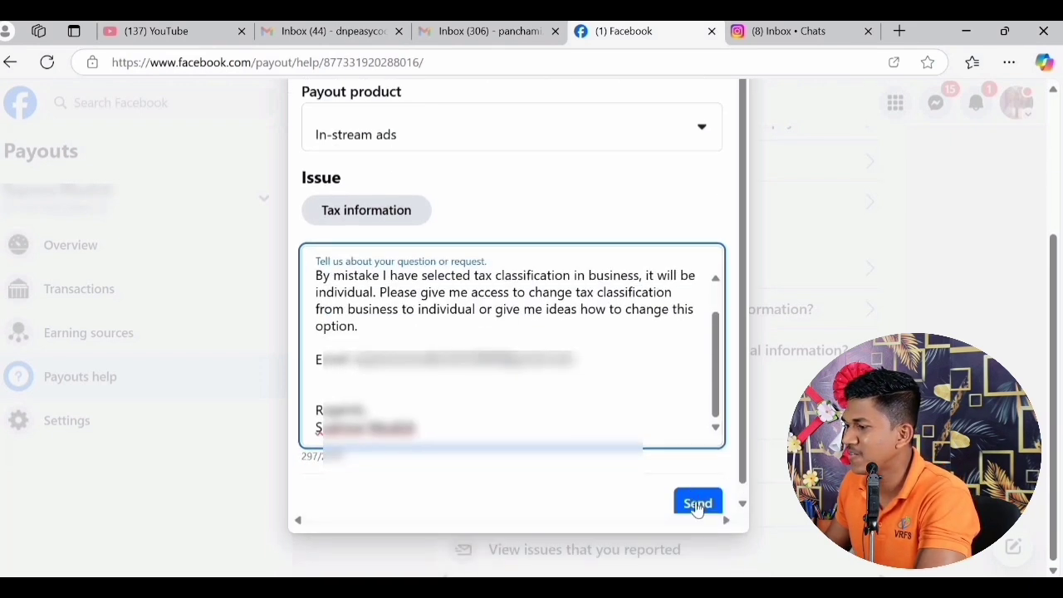
{"action": "left_click", "coordinate": [695, 502]}
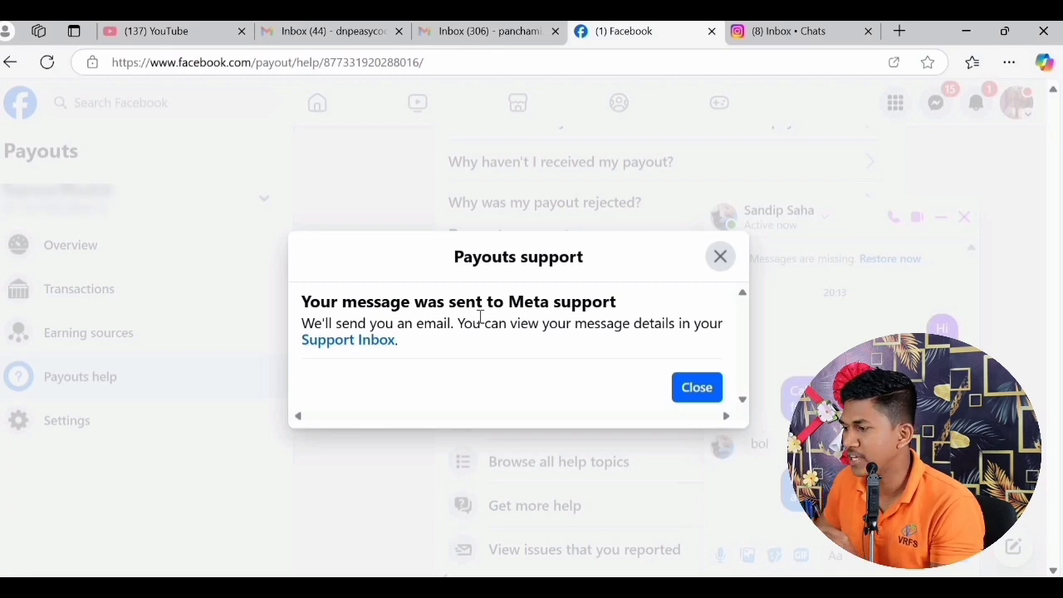
Step: Open the Support Inbox from the message-sent confirmation
{"action": "left_click", "coordinate": [349, 342]}
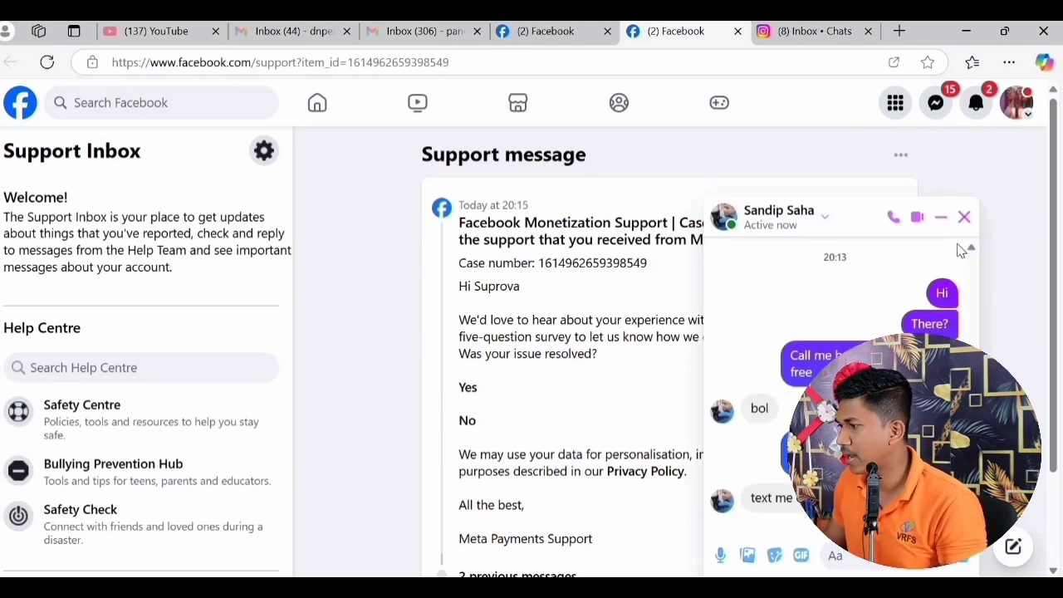
Step: Close the Messenger chat overlay and scroll through the Meta Payments Support survey message
{"action": "left_click", "coordinate": [963, 216]}
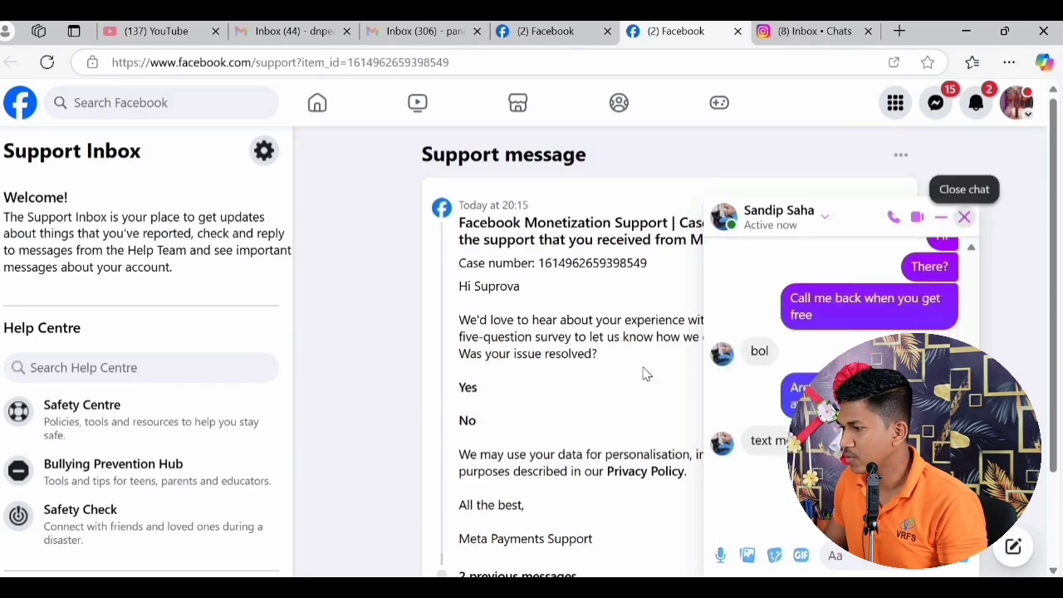
{"action": "scroll", "coordinate": [655, 399], "scroll_direction": "down", "scroll_amount": 1}
{"action": "scroll", "coordinate": [702, 408], "scroll_direction": "down", "scroll_amount": 1}
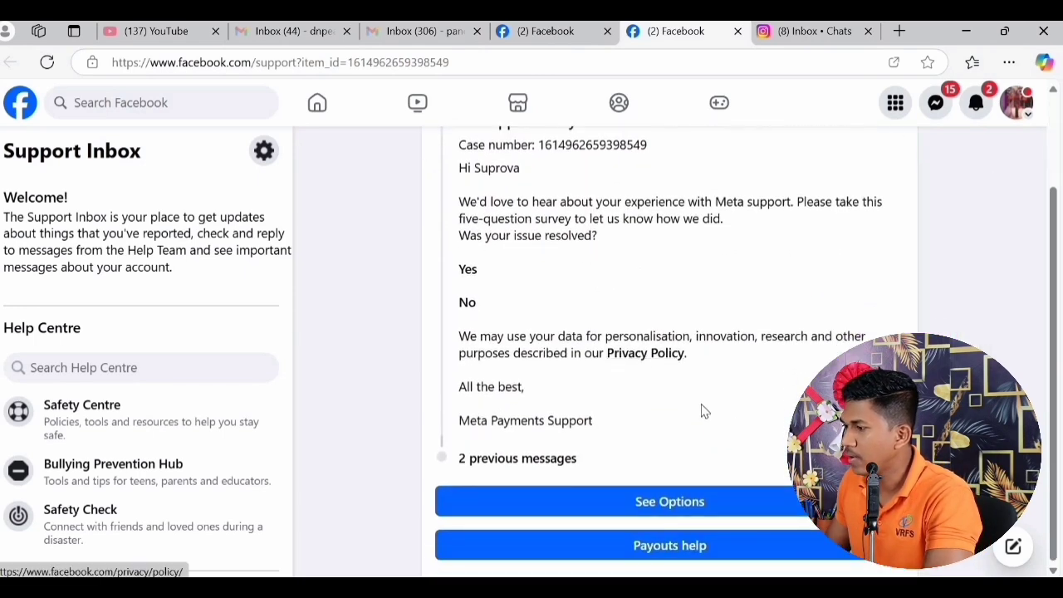
{"action": "scroll", "coordinate": [696, 407], "scroll_direction": "up", "scroll_amount": 1}
{"action": "scroll", "coordinate": [699, 423], "scroll_direction": "down", "scroll_amount": 1}
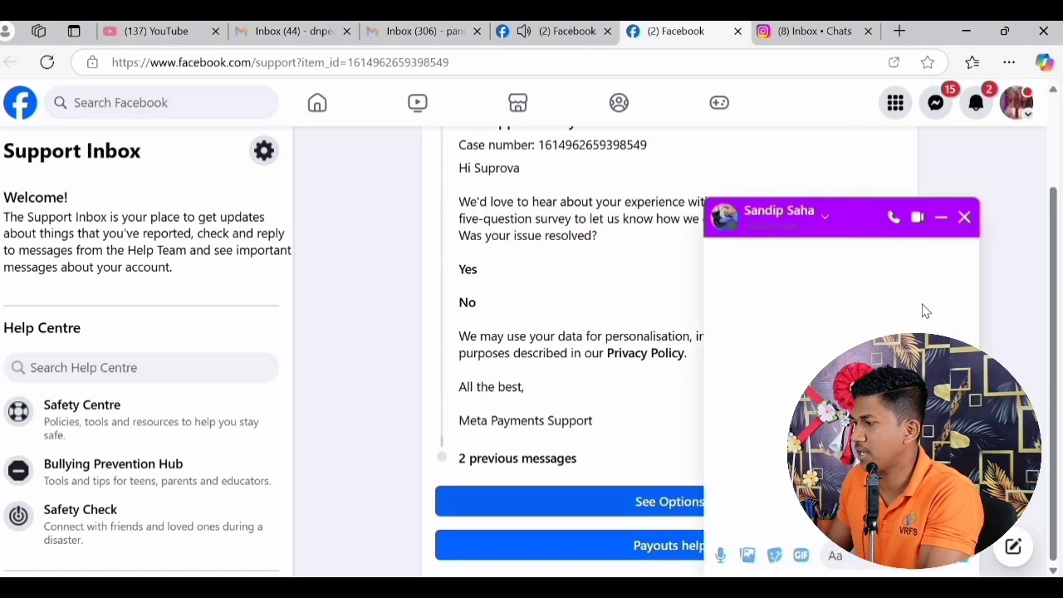
{"action": "left_click", "coordinate": [963, 216]}
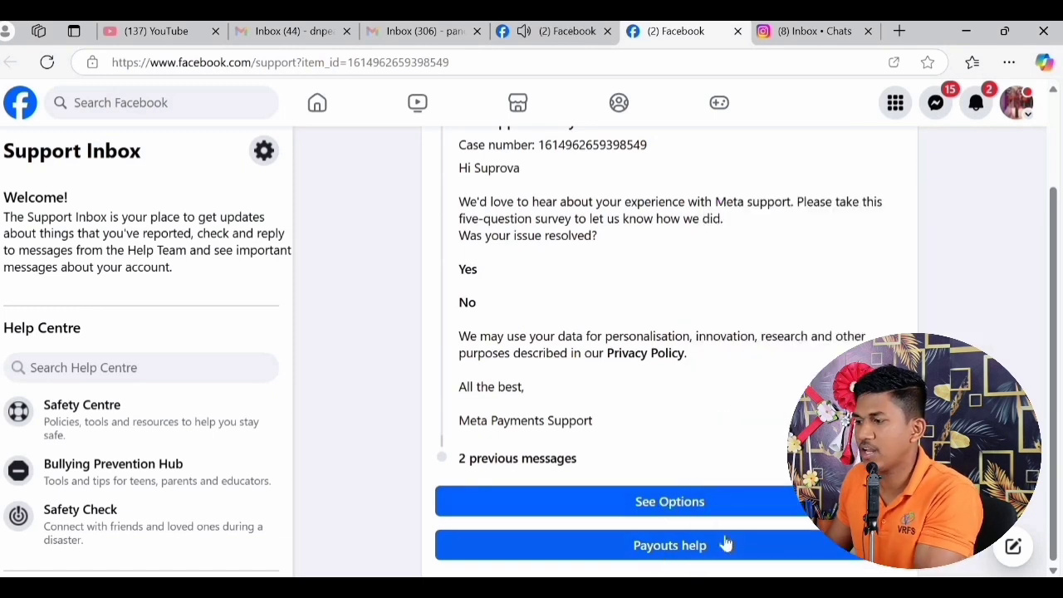